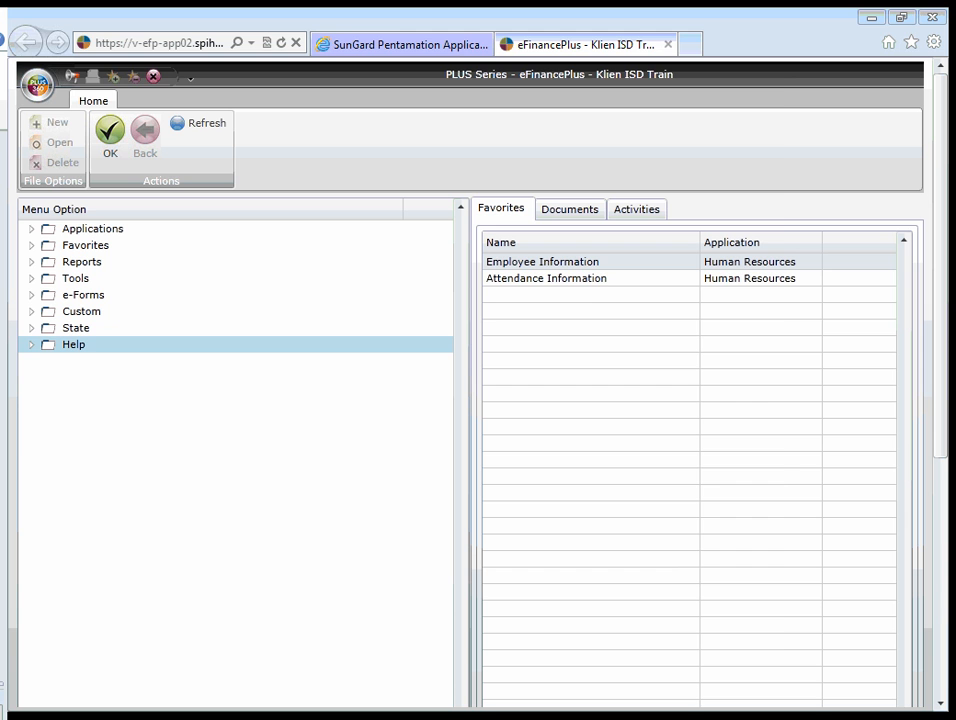
# - Open Attendance Information from the favorites and maximize its window
pyautogui.click(591, 280)
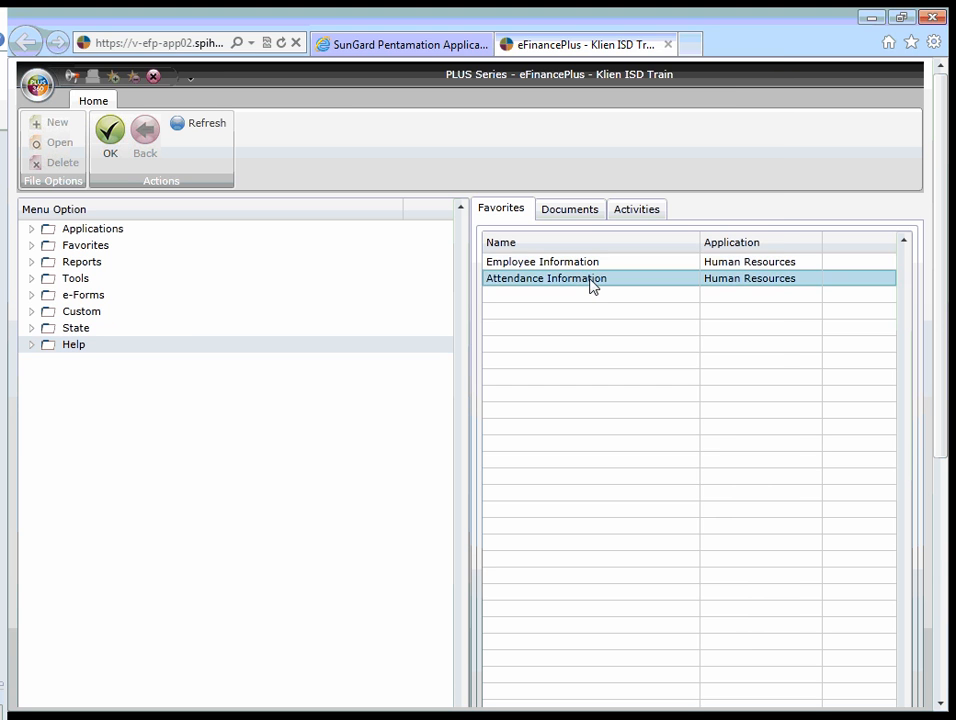
pyautogui.doubleClick(591, 280)
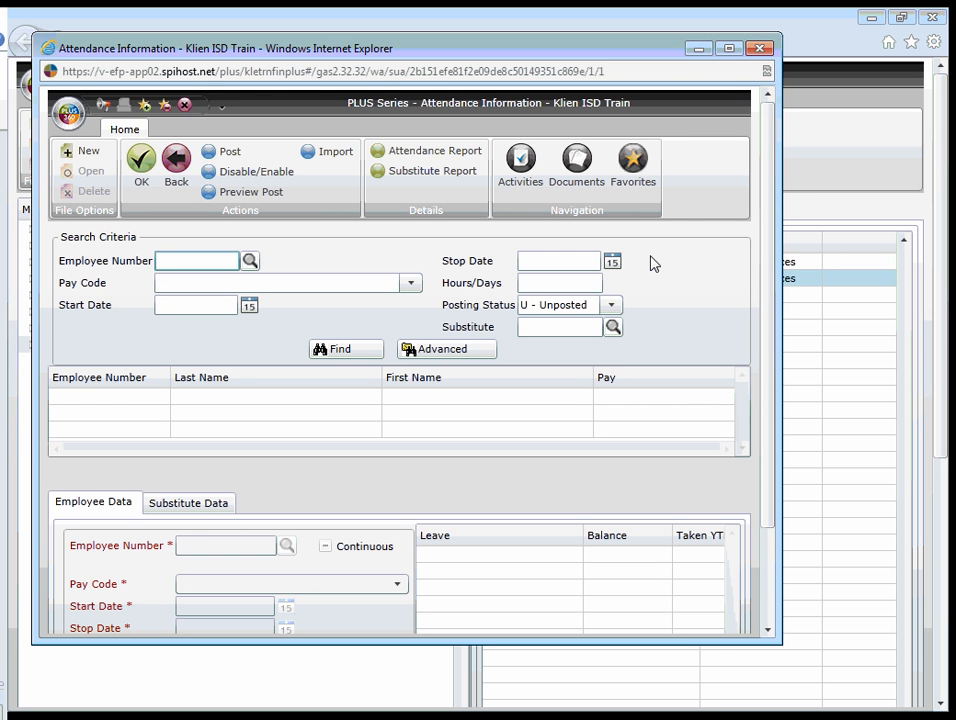
pyautogui.doubleClick(537, 45)
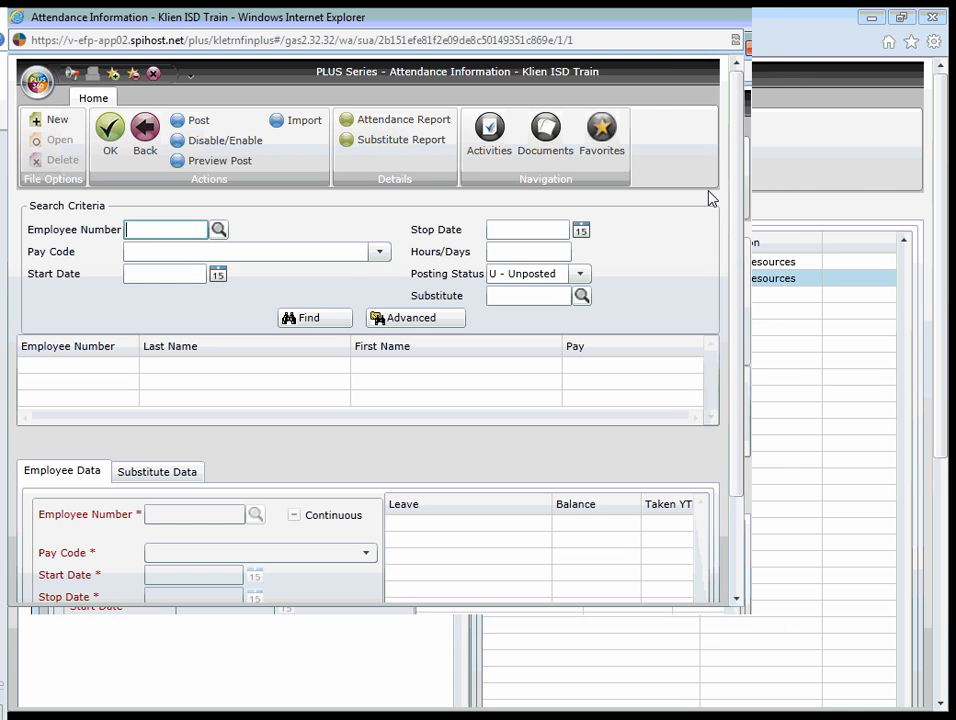
# - Start a new attendance item and enter the sample employee's number
pyautogui.click(62, 121)
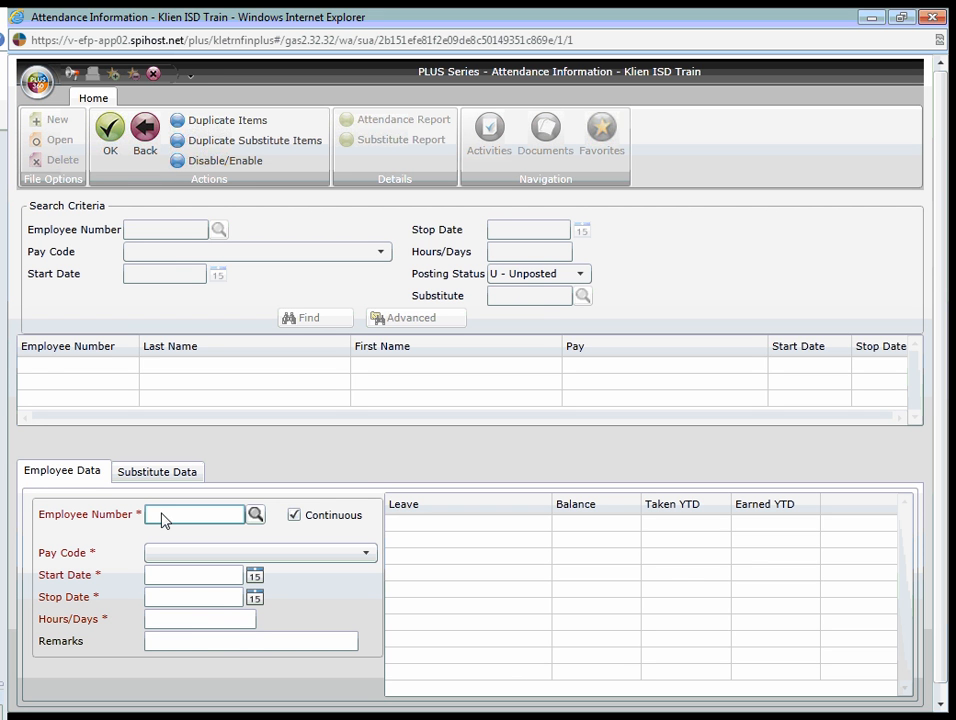
pyautogui.write('39501')
pyautogui.click(216, 580)
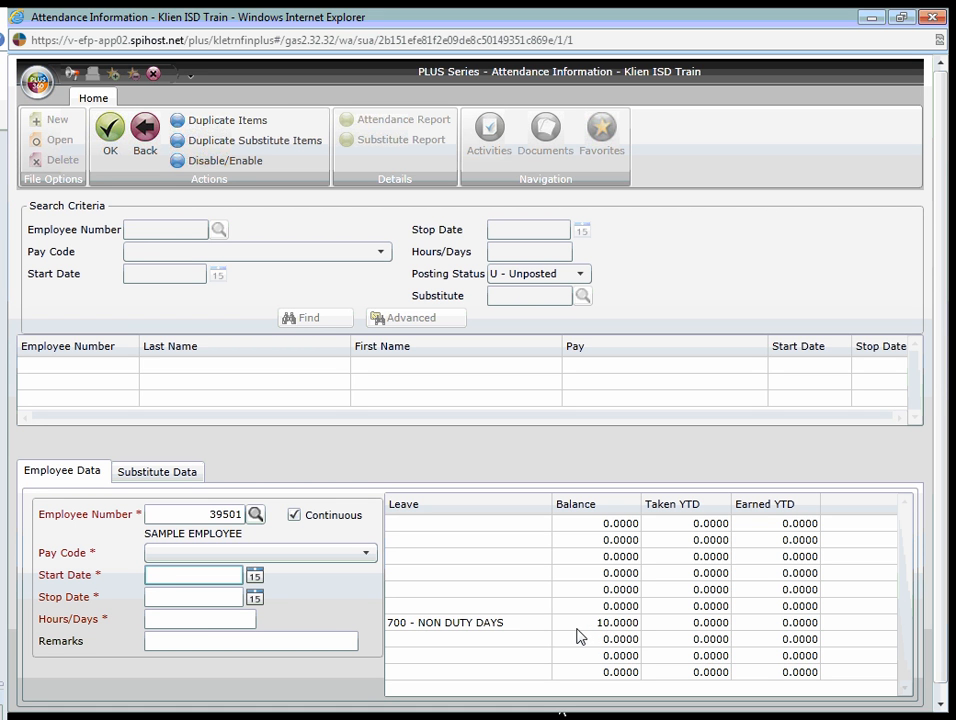
# - Set the pay code to 179 - NON DUTY DAYS EARNED and the start date to 09/21/2013
pyautogui.click(207, 556)
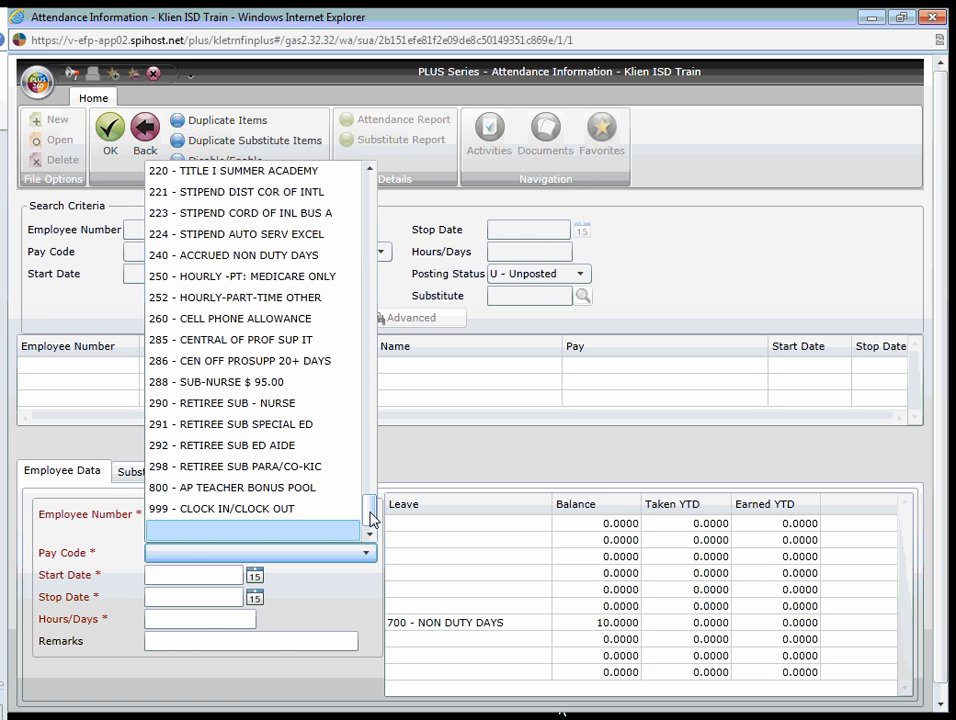
pyautogui.moveTo(370, 518); pyautogui.dragTo(368, 450)
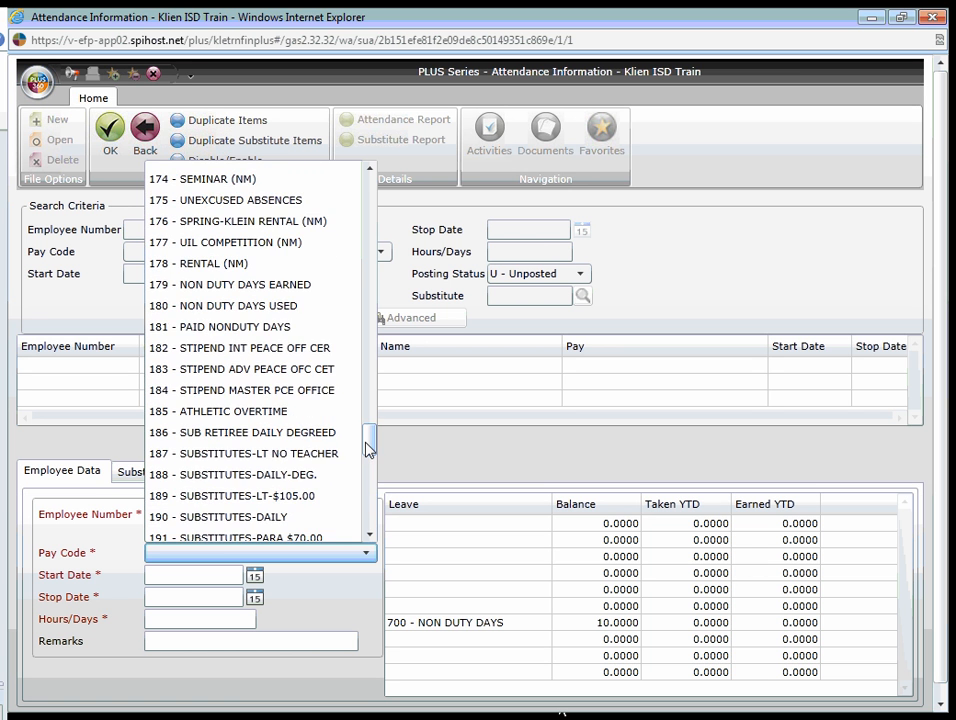
pyautogui.click(234, 287)
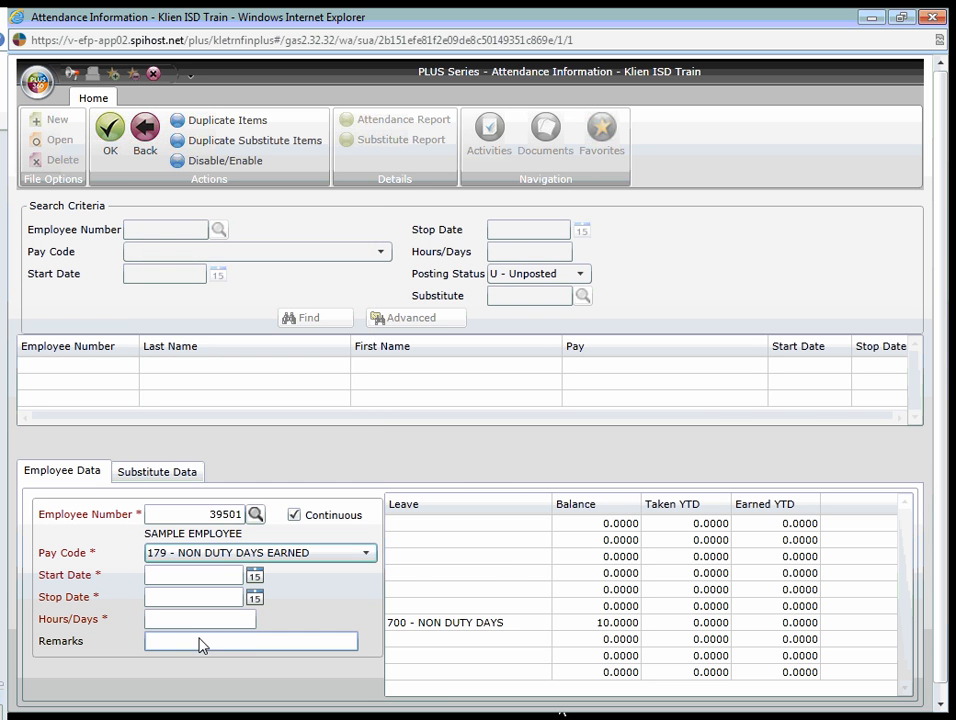
pyautogui.click(255, 578)
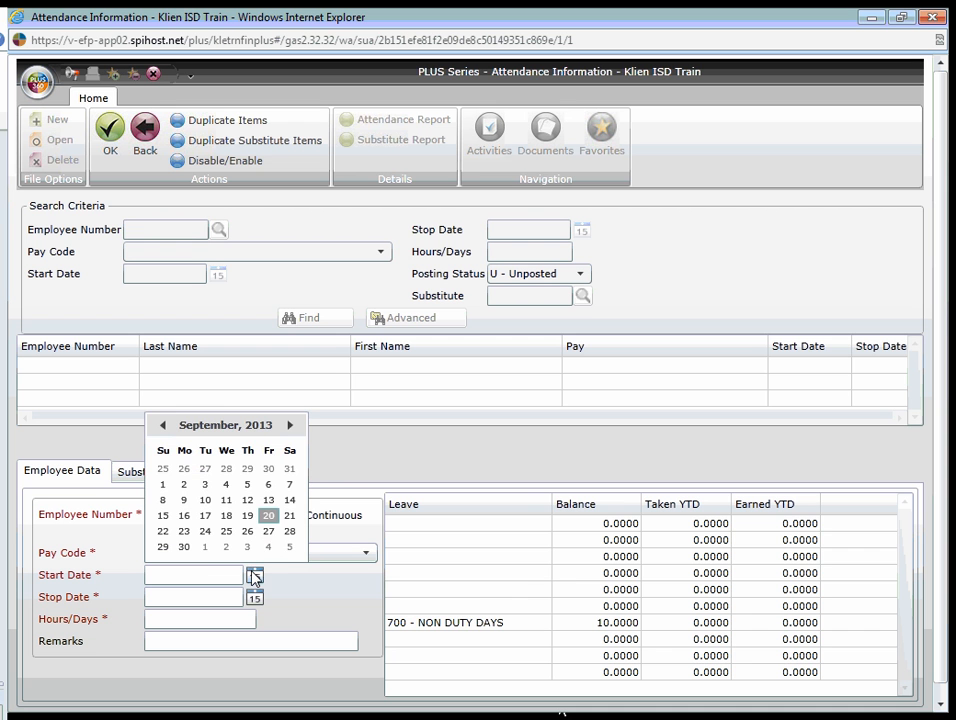
pyautogui.click(290, 517)
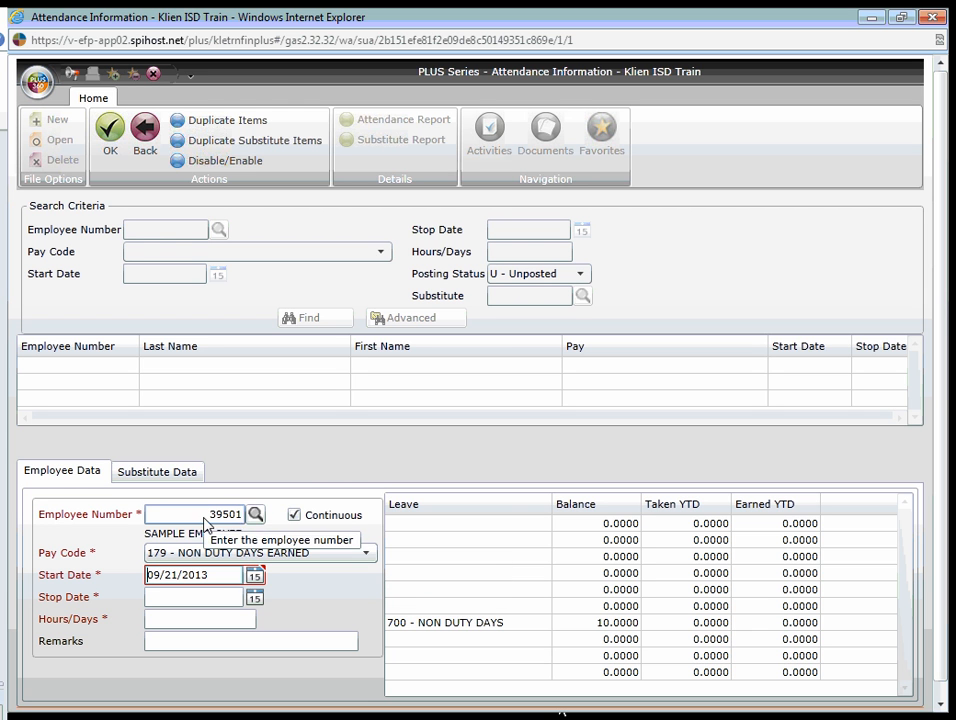
# - Disable the calendar validation for attendance items and set the stop date to 09/21/2013
pyautogui.click(198, 164)
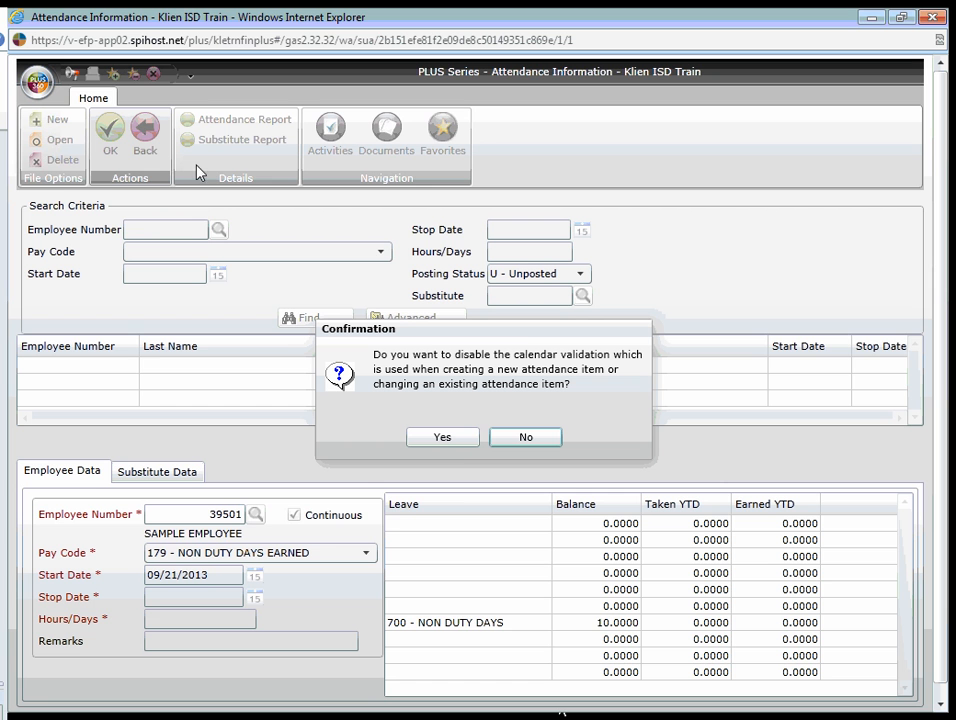
pyautogui.click(457, 439)
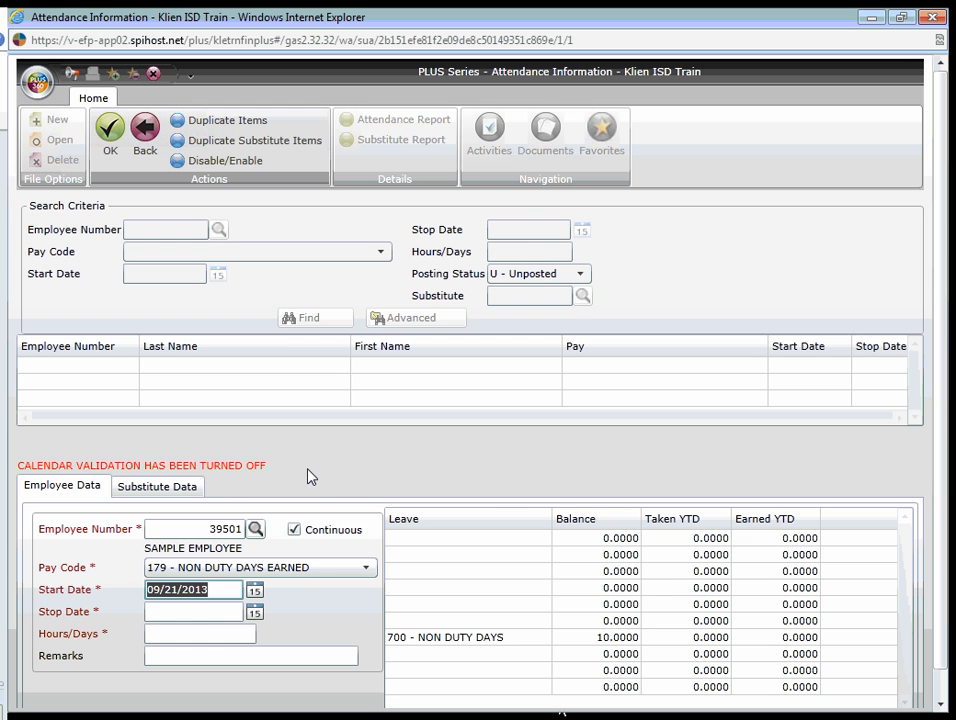
pyautogui.click(254, 611)
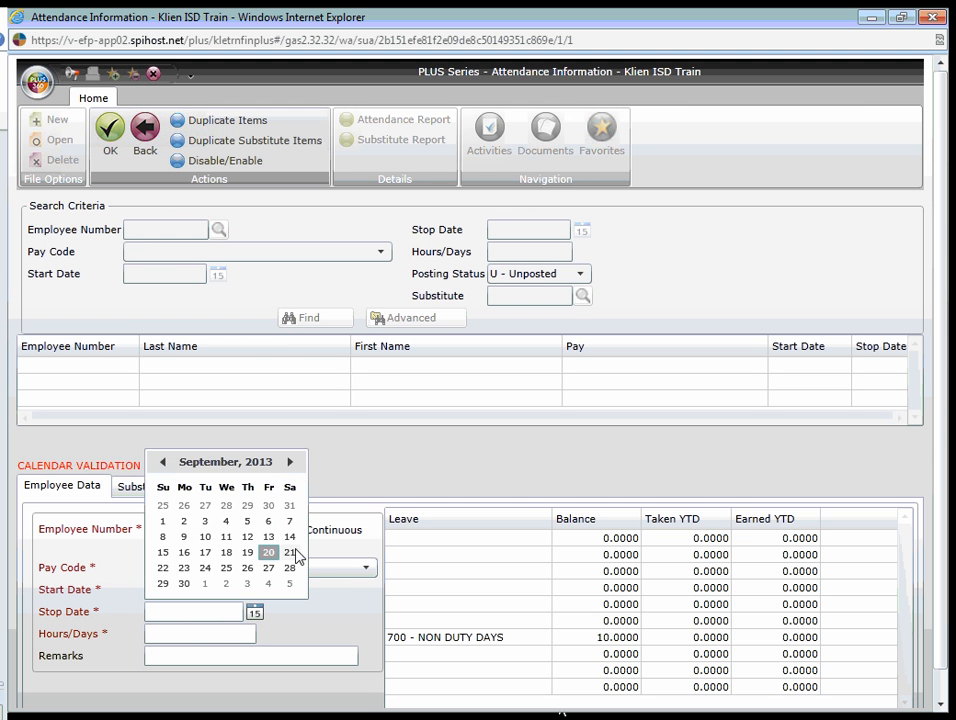
pyautogui.click(291, 552)
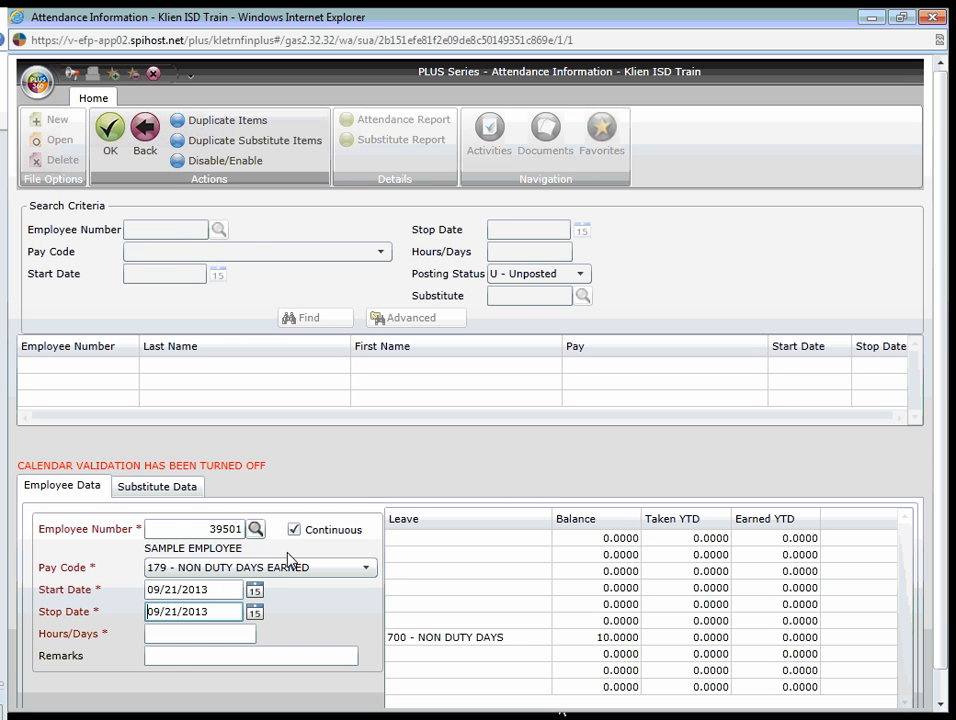
# - Set the earned non duty item's hours/days to 1
pyautogui.click(188, 634)
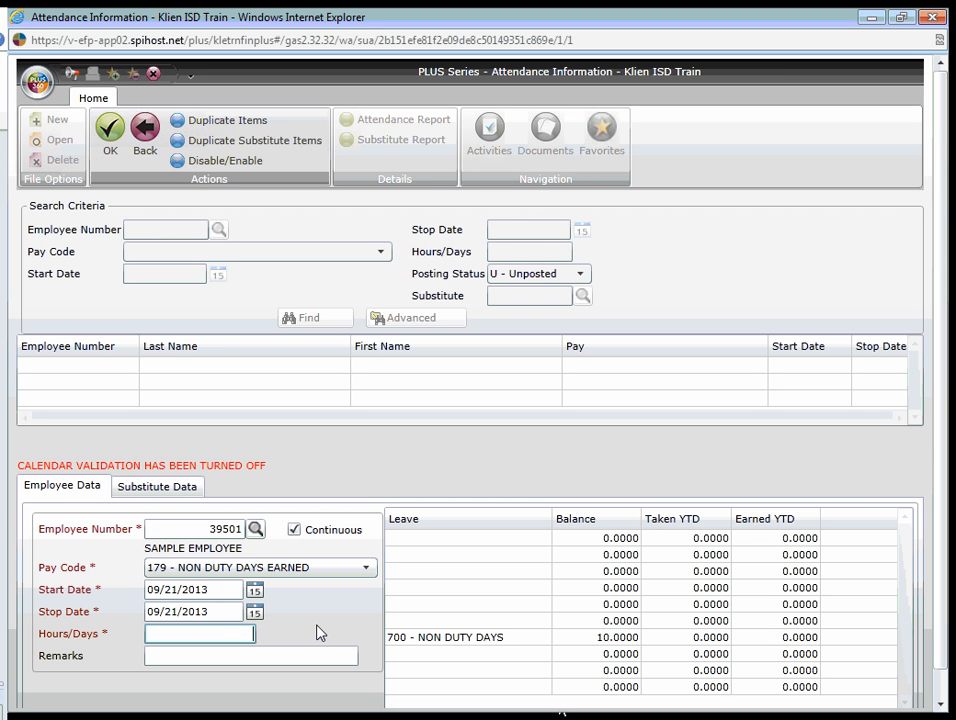
pyautogui.write('1')
pyautogui.press('BackSpace')
pyautogui.write('0.5')
pyautogui.press('BackSpace')
pyautogui.press('BackSpace')
pyautogui.press('BackSpace')
pyautogui.write('1')
# - Add the remark OPENING WEEKEND, save the attendance item and return to the search criteria
pyautogui.click(311, 663)
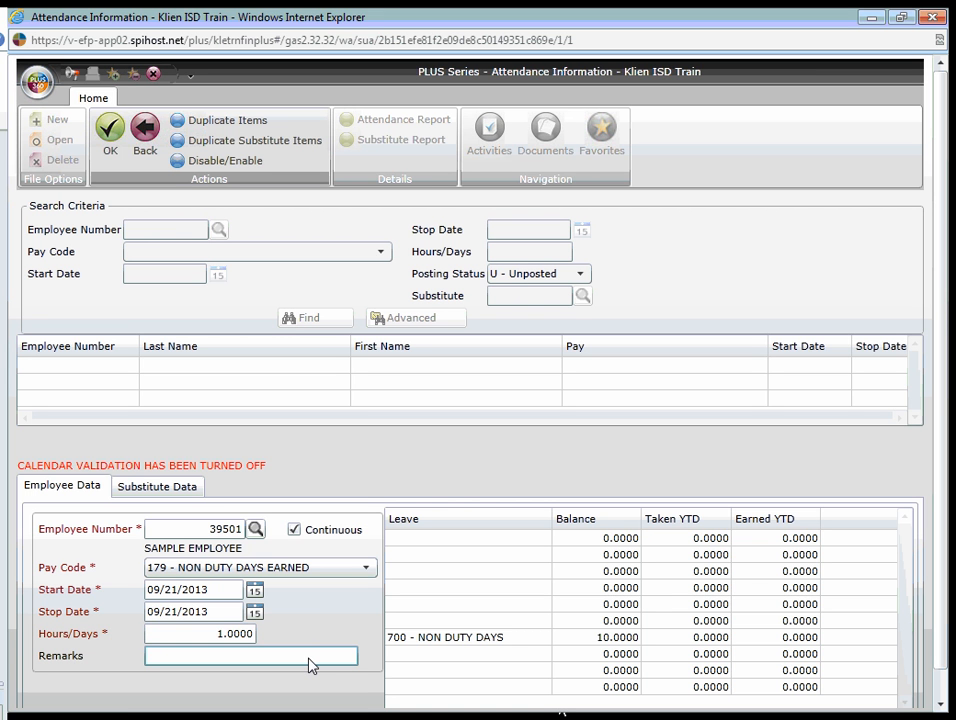
pyautogui.write('OPENING WEEKEND')
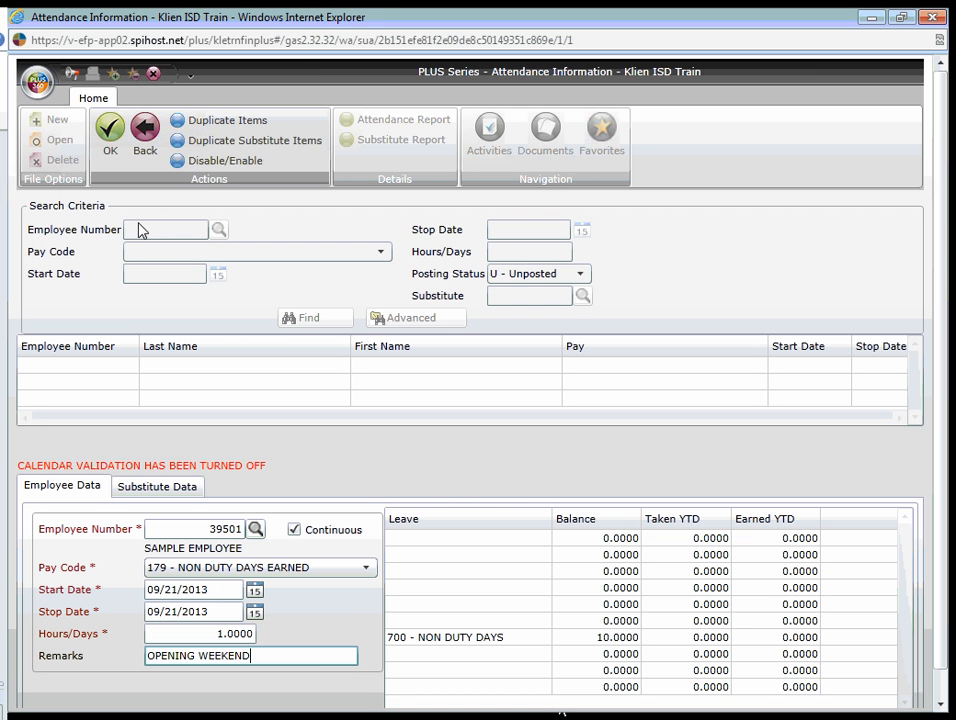
pyautogui.click(118, 143)
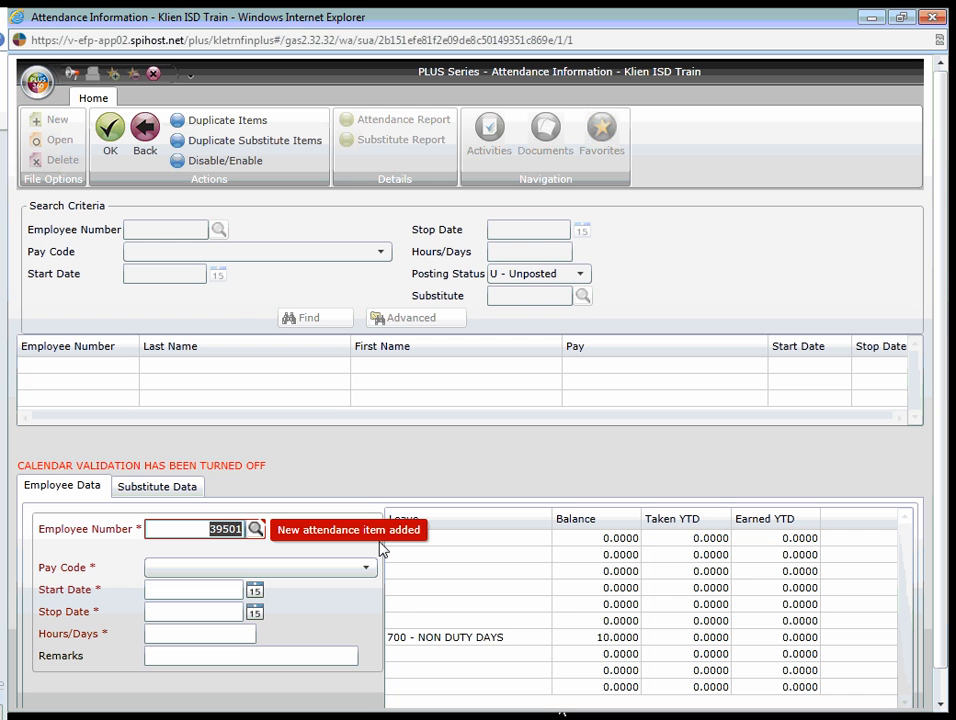
pyautogui.click(145, 150)
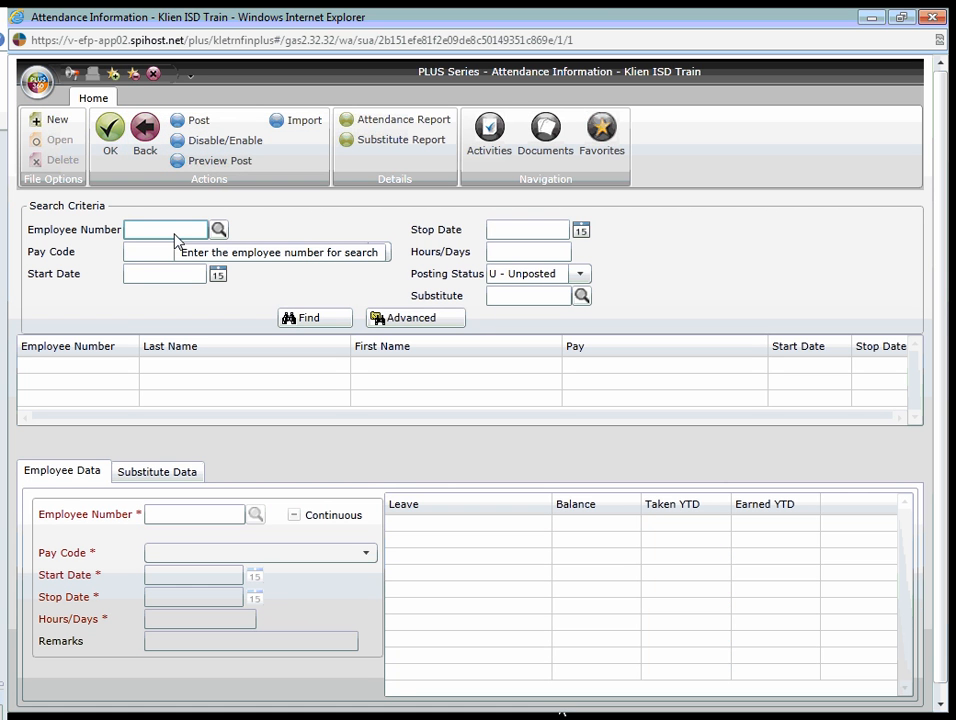
# - Find the sample employee's unposted attendance items by employee number and review the status, remarks and validation columns
pyautogui.write('390')
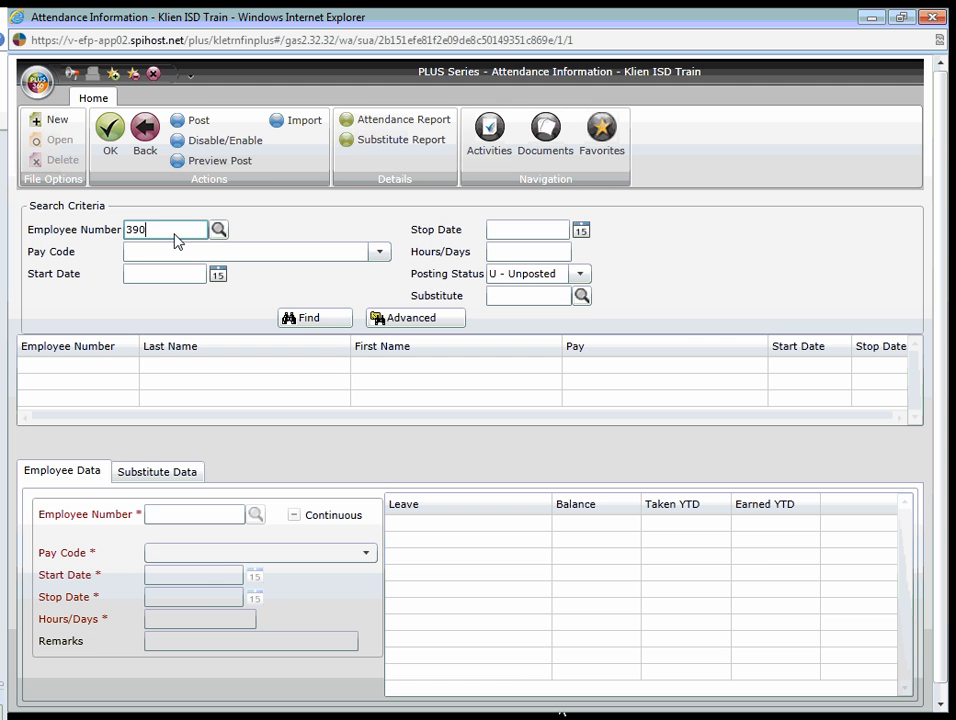
pyautogui.write('501')
pyautogui.click(318, 317)
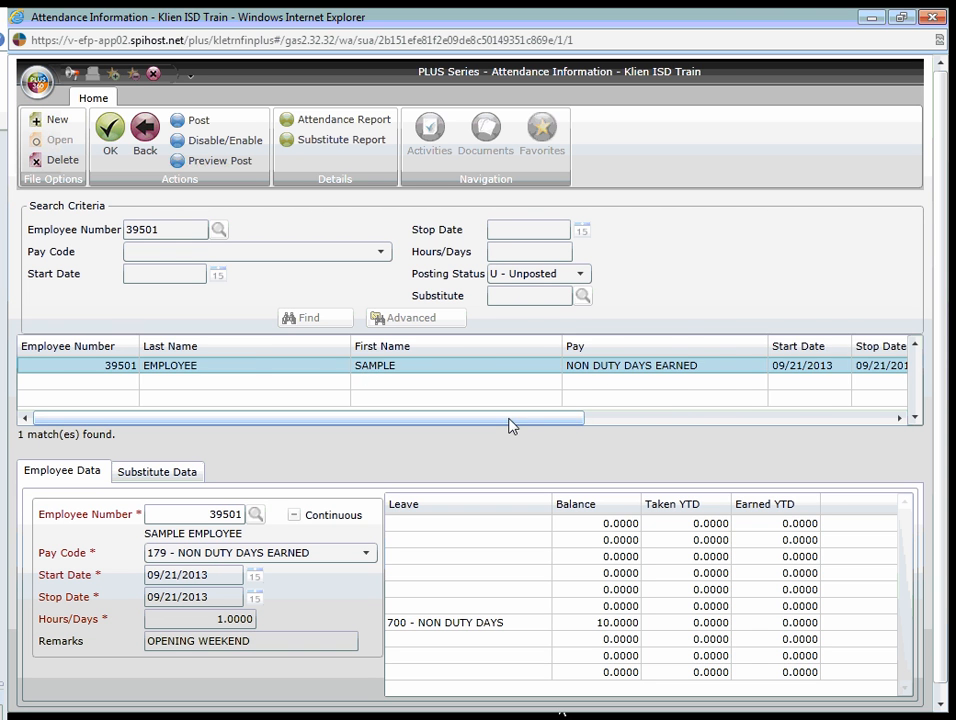
pyautogui.moveTo(510, 425); pyautogui.dragTo(849, 424)
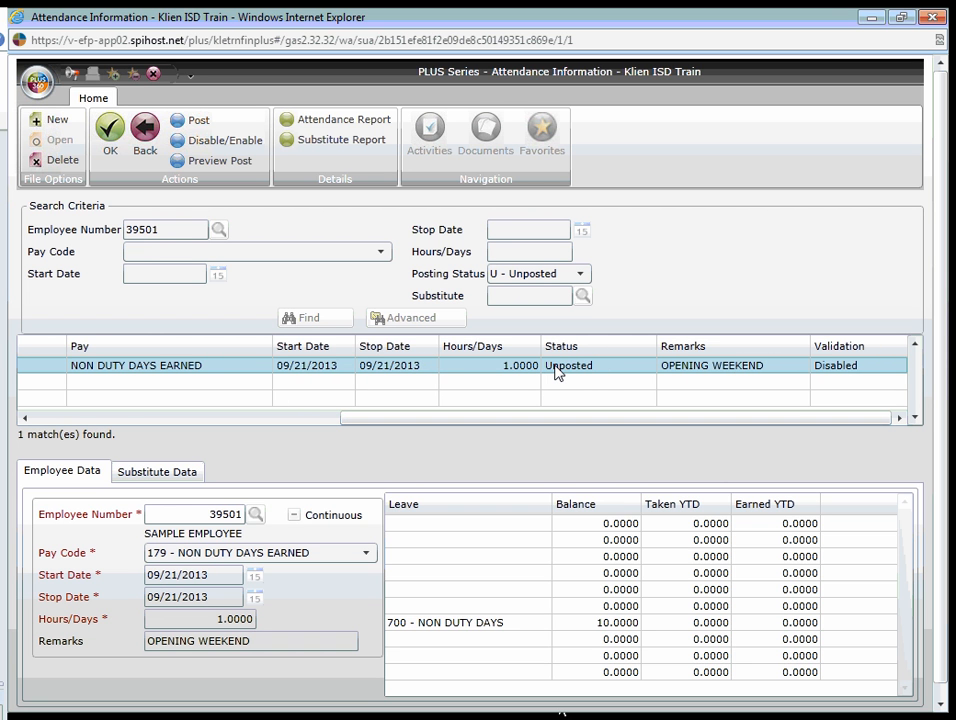
pyautogui.moveTo(529, 426); pyautogui.dragTo(162, 427)
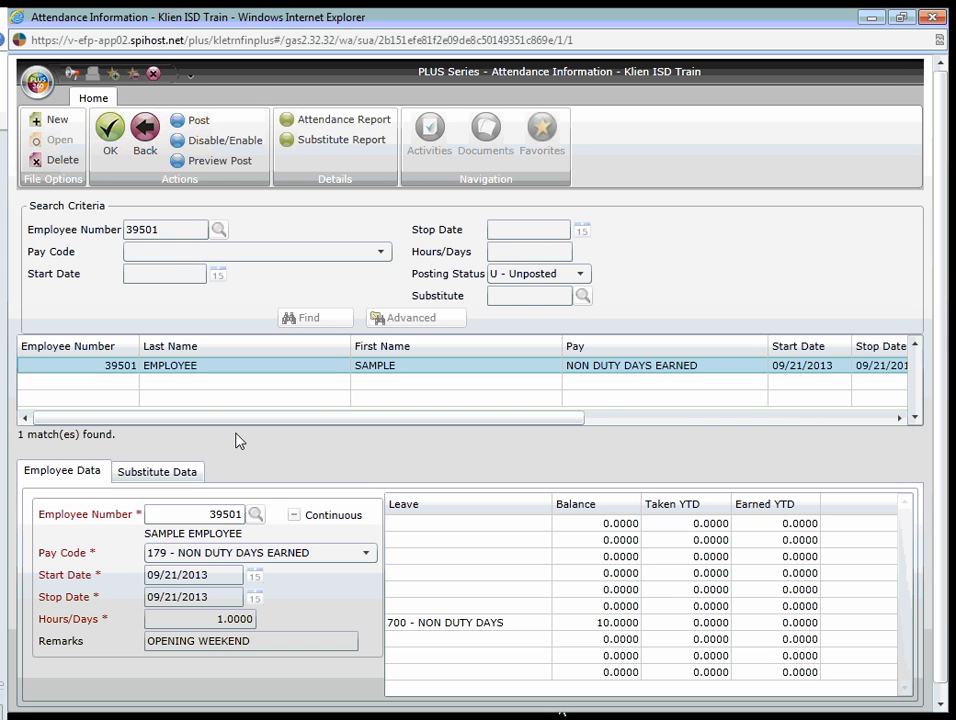
# - Start another new attendance item and enter the same sample employee's number
pyautogui.click(57, 121)
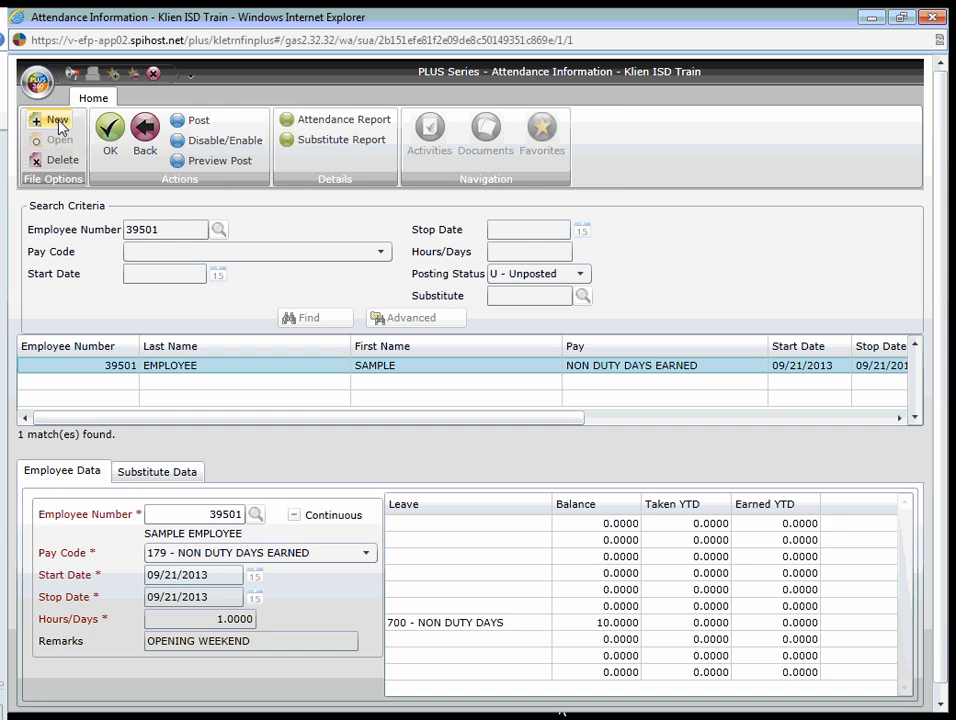
pyautogui.click(160, 536)
pyautogui.write('39501')
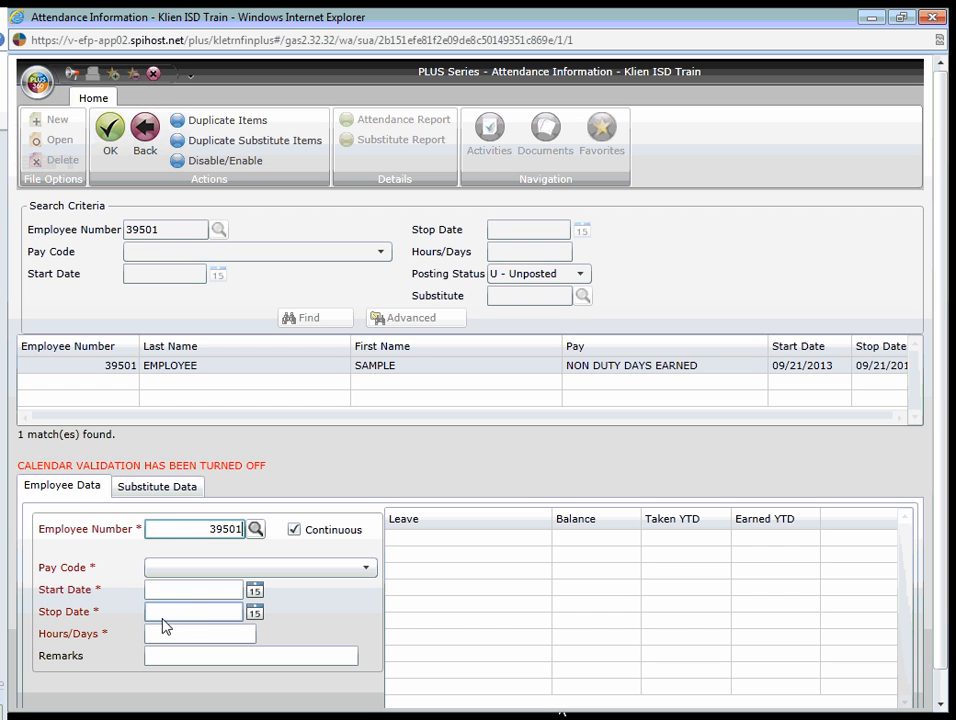
pyautogui.click(194, 597)
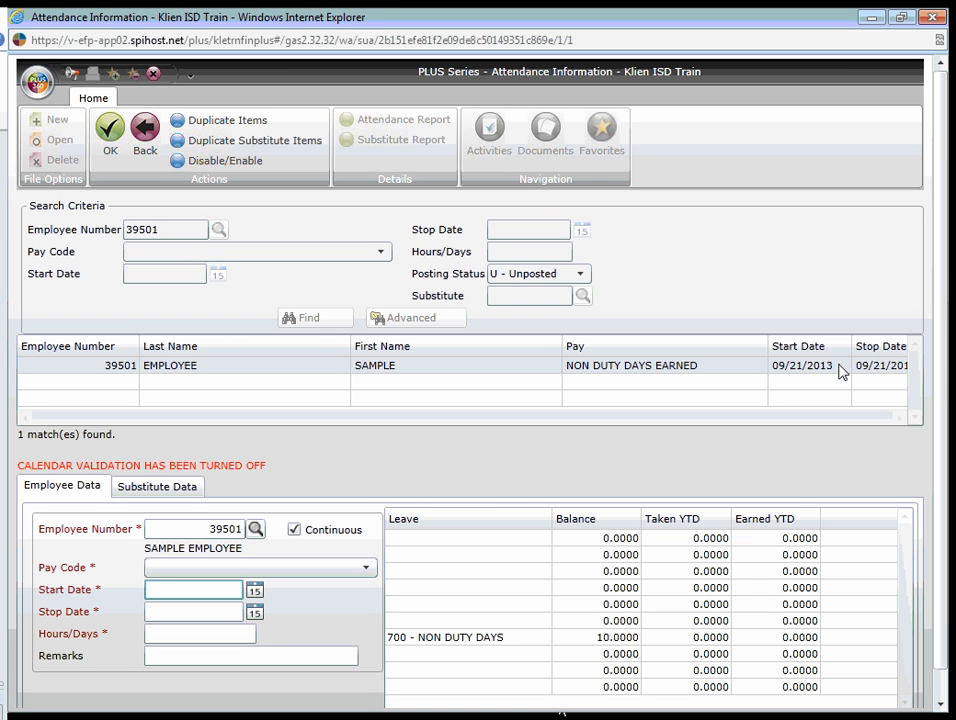
# - Set the pay code to 180 - NON DUTY DAYS USED and both the start and stop dates to 09/23/2013
pyautogui.click(320, 568)
pyautogui.moveTo(376, 533); pyautogui.dragTo(376, 451)
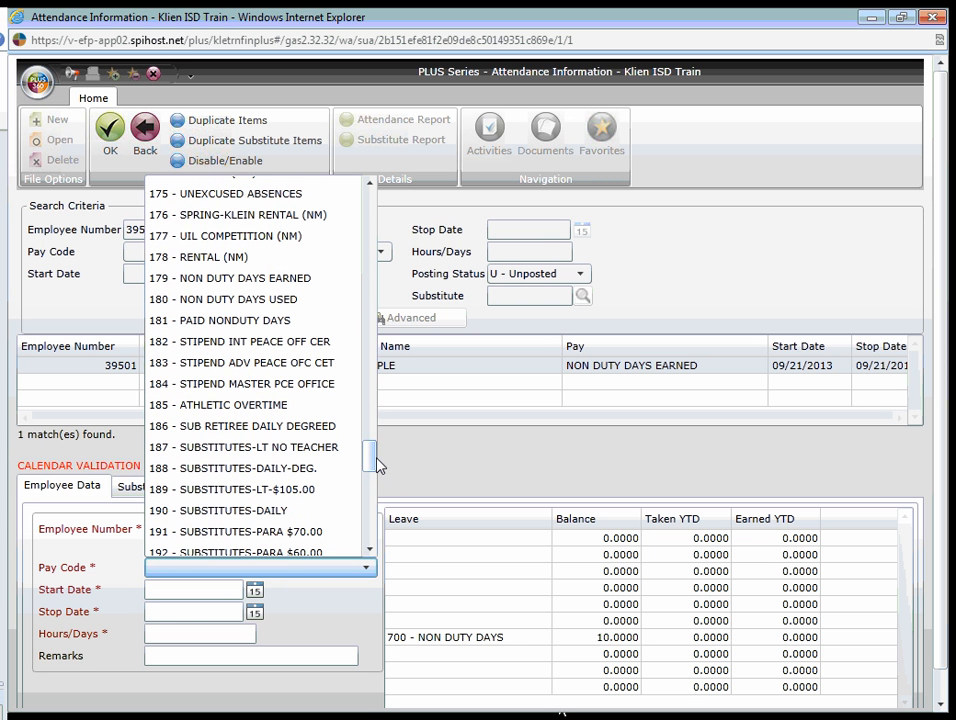
pyautogui.click(218, 300)
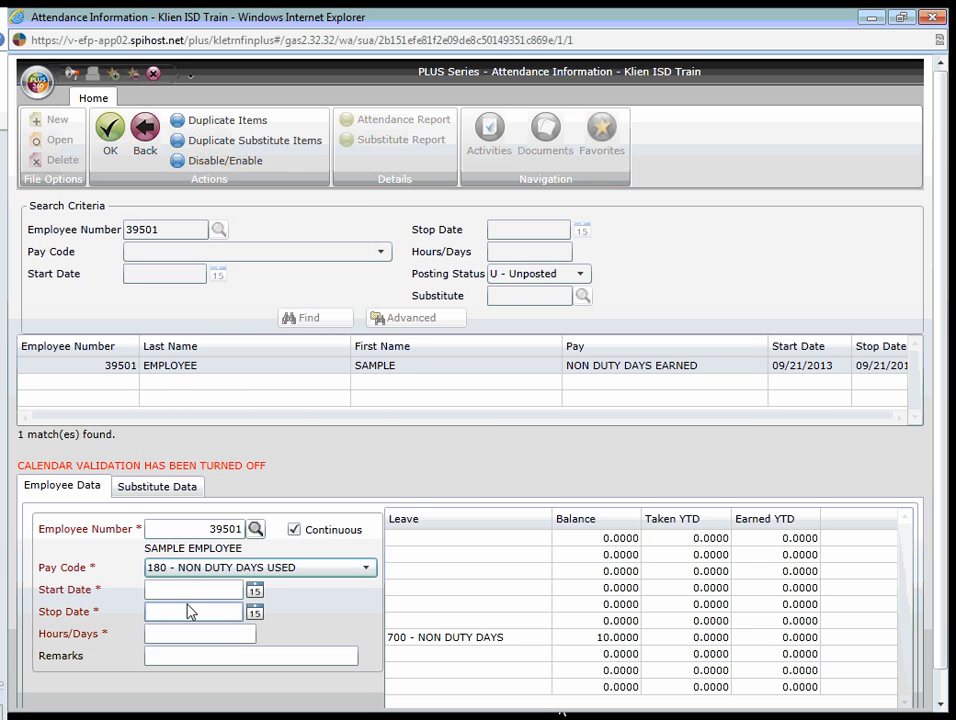
pyautogui.click(254, 591)
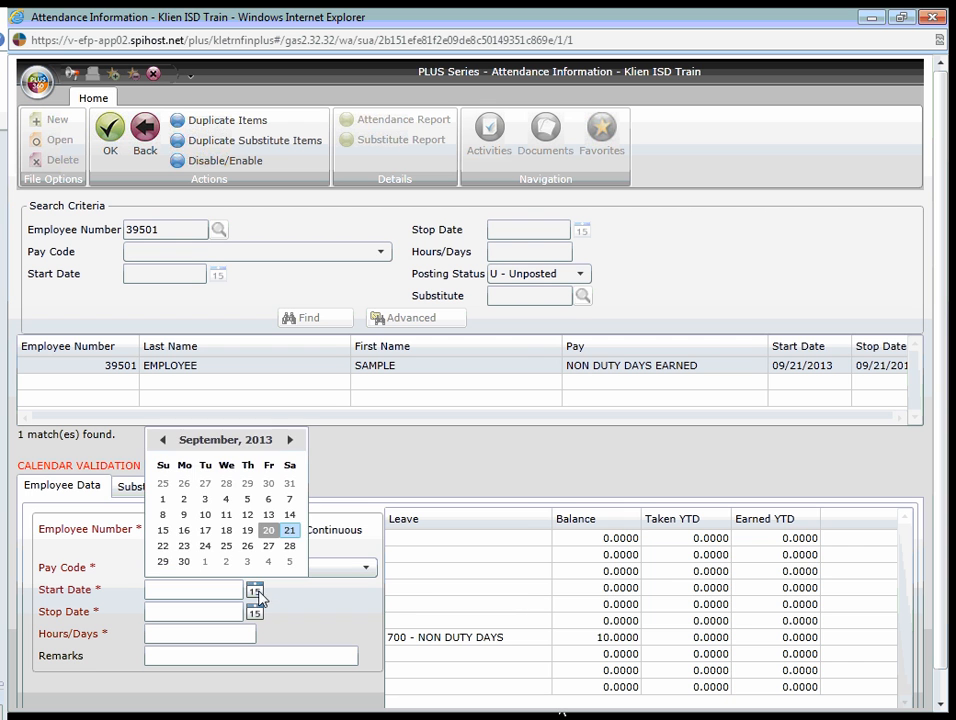
pyautogui.click(184, 546)
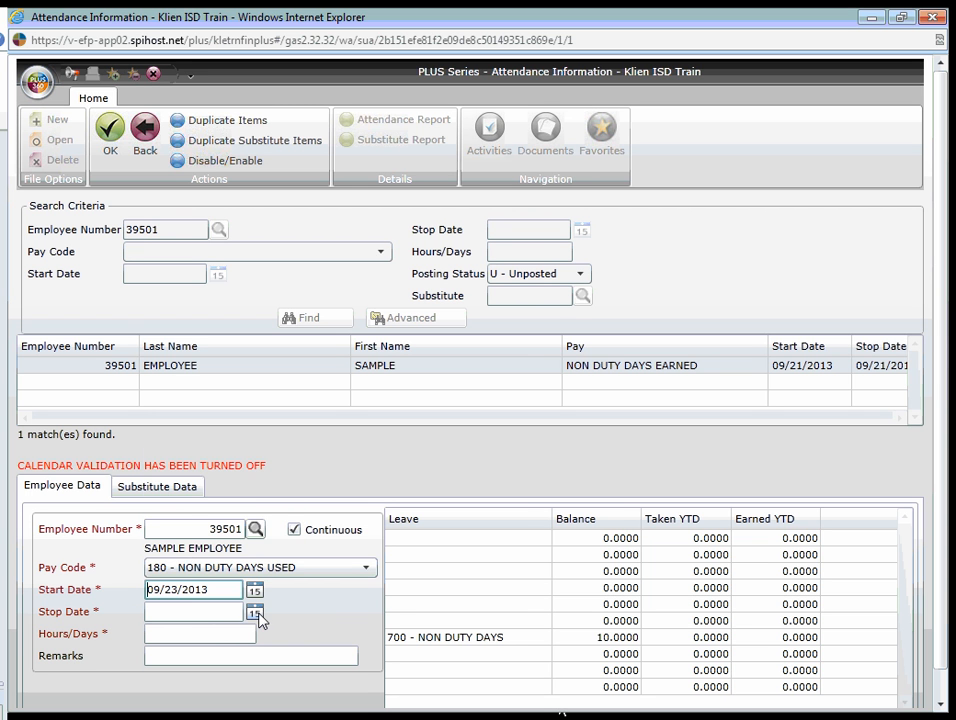
pyautogui.click(254, 611)
pyautogui.click(185, 569)
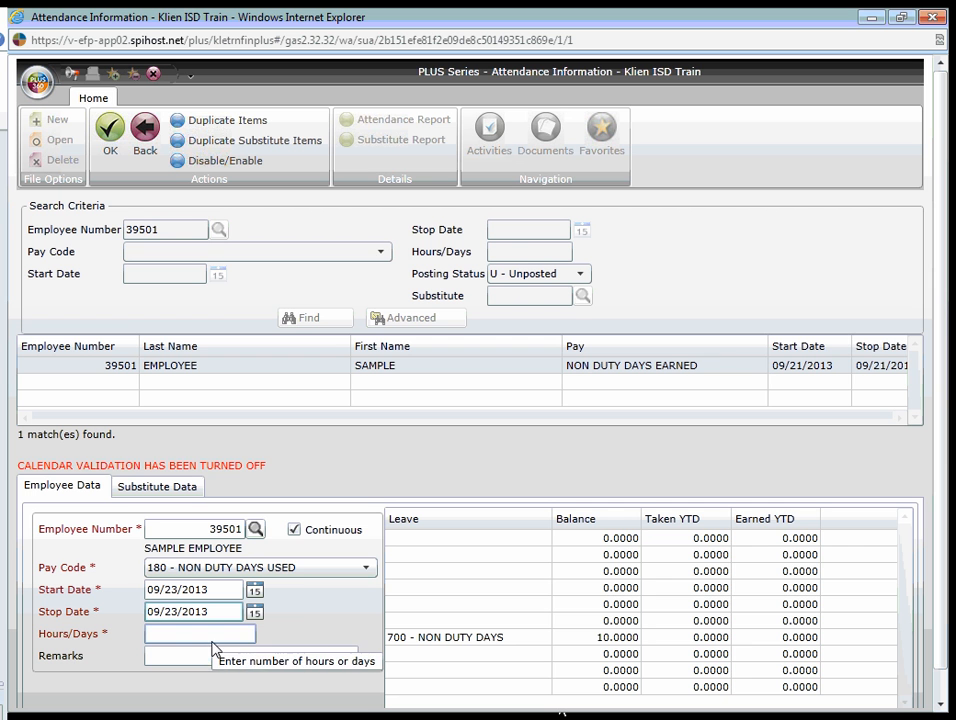
# - Save the item with 0.5 hours/days and the remark TOOK OFF MORNING, returning to the empty search criteria
pyautogui.click(208, 640)
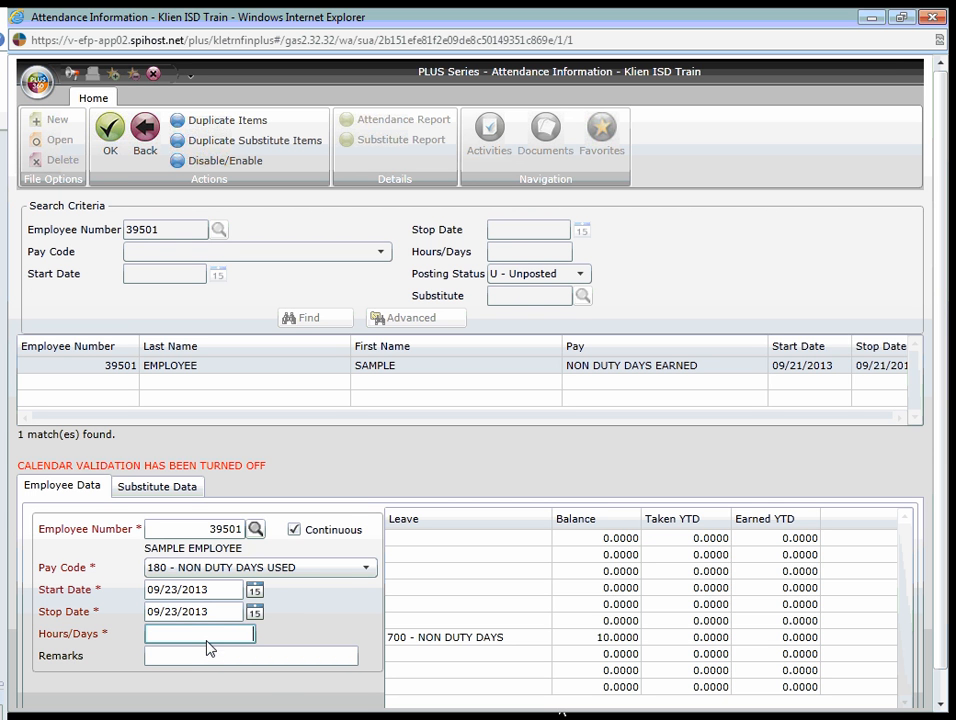
pyautogui.write('0.5')
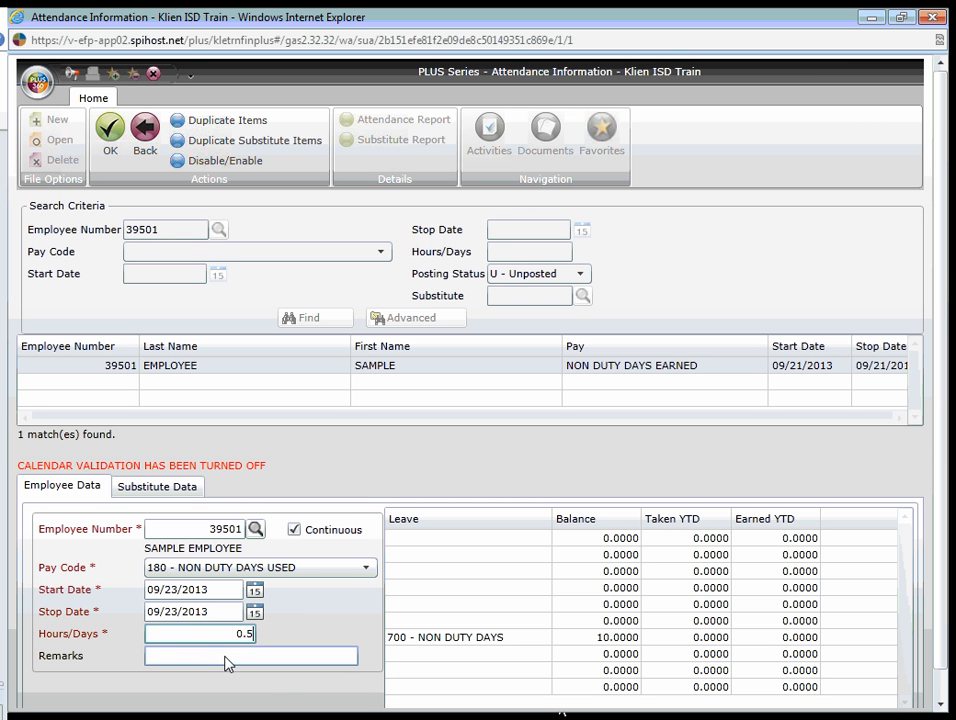
pyautogui.press('Tab')
pyautogui.write('TOOK OFF MORNING')
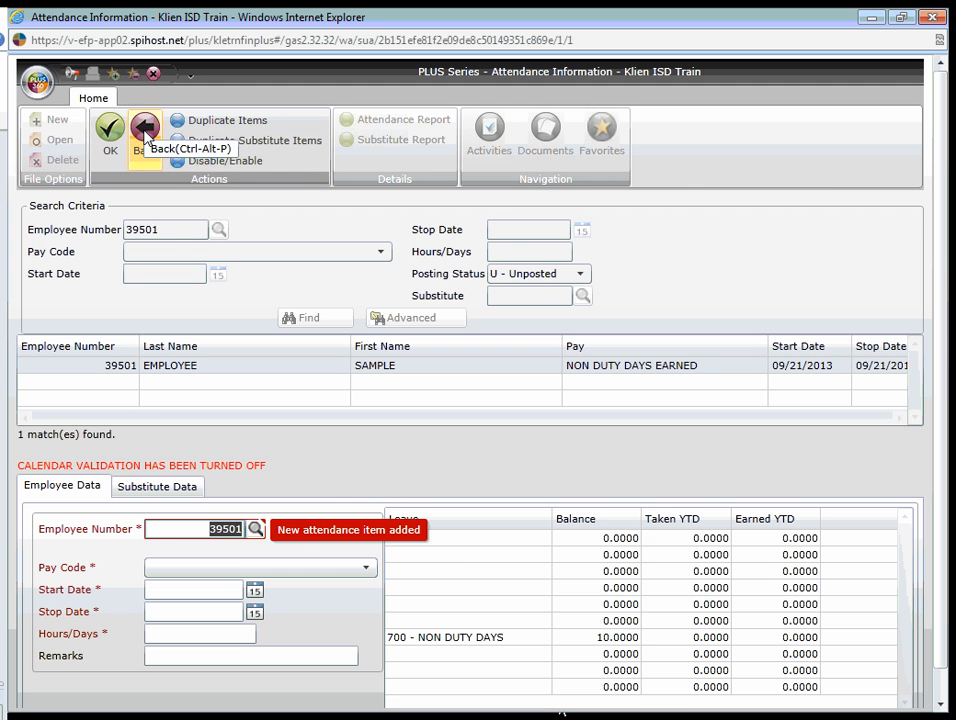
pyautogui.click(145, 135)
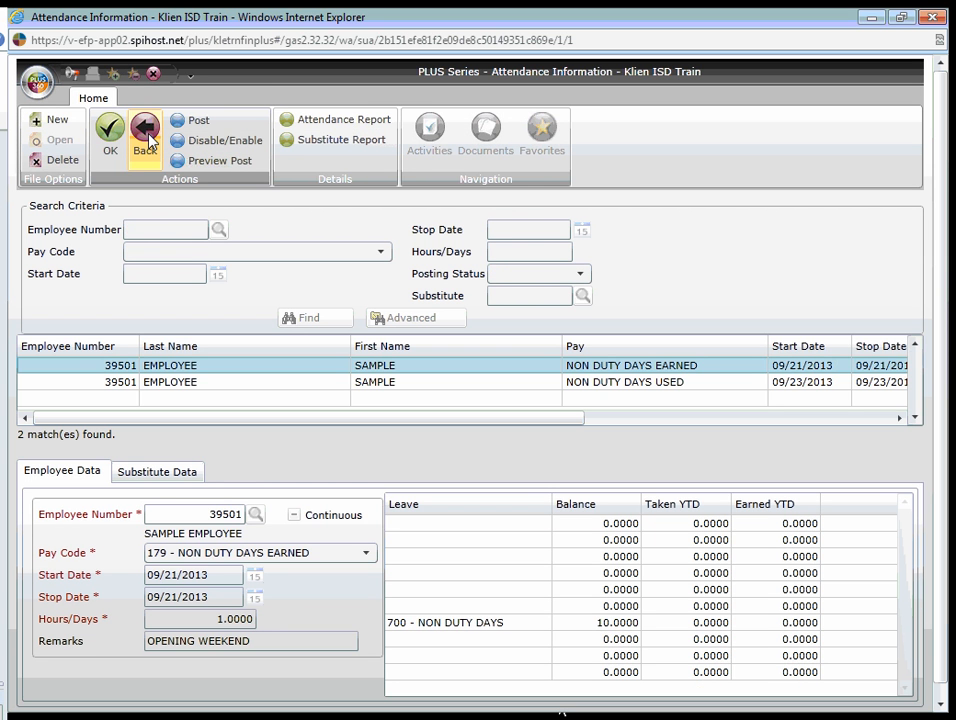
pyautogui.click(146, 138)
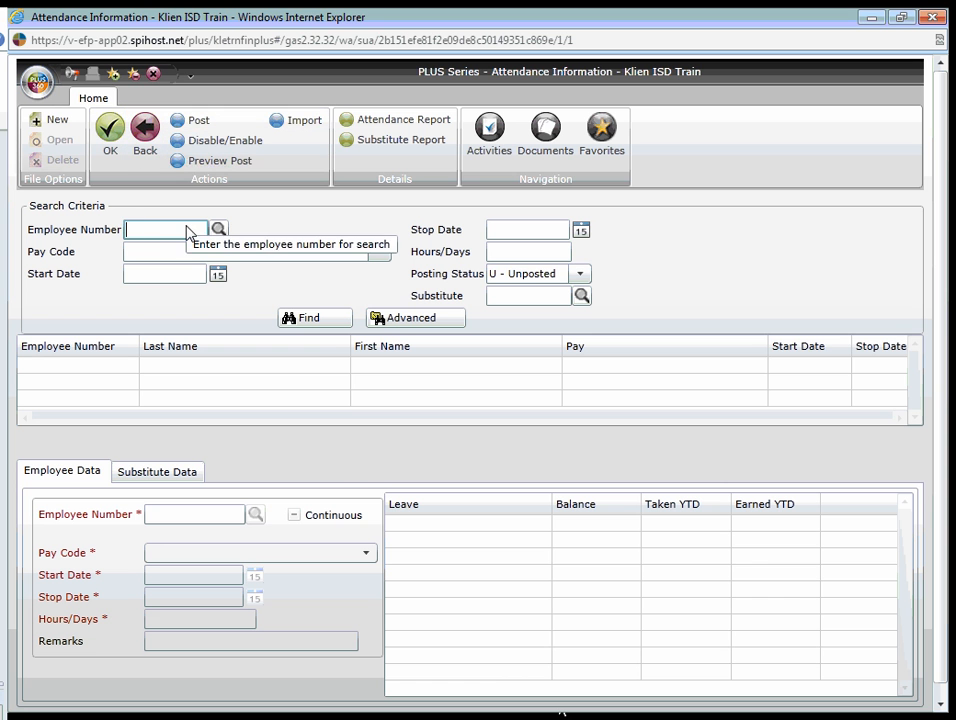
# - Search the unposted attendance items by the sample employee's number and review the pay, date, hours/days and status columns
pyautogui.write('390')
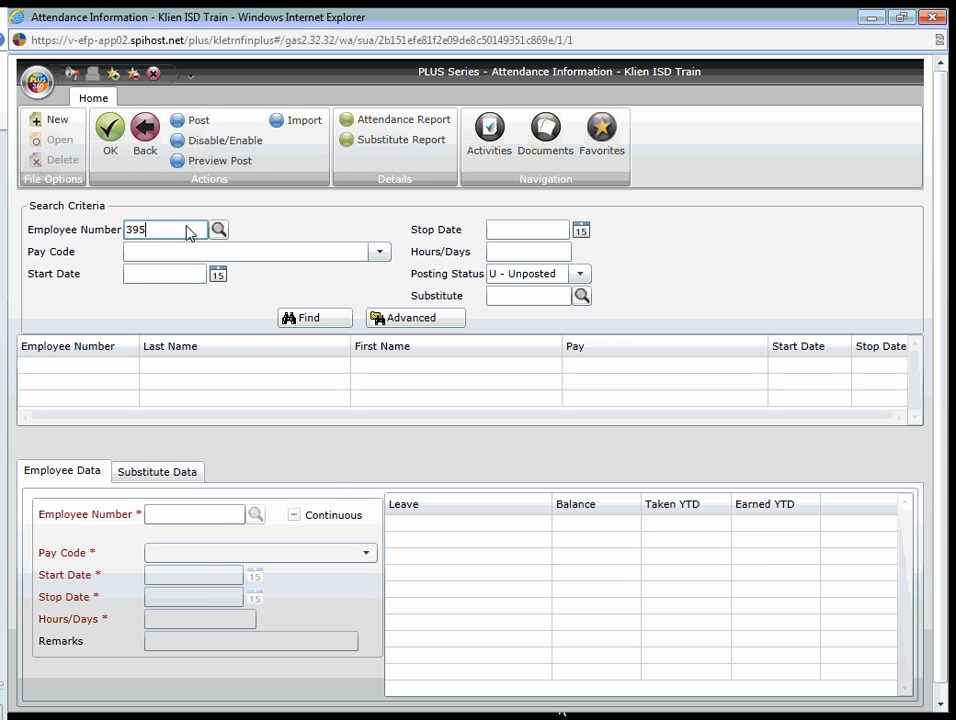
pyautogui.write('01')
pyautogui.click(335, 320)
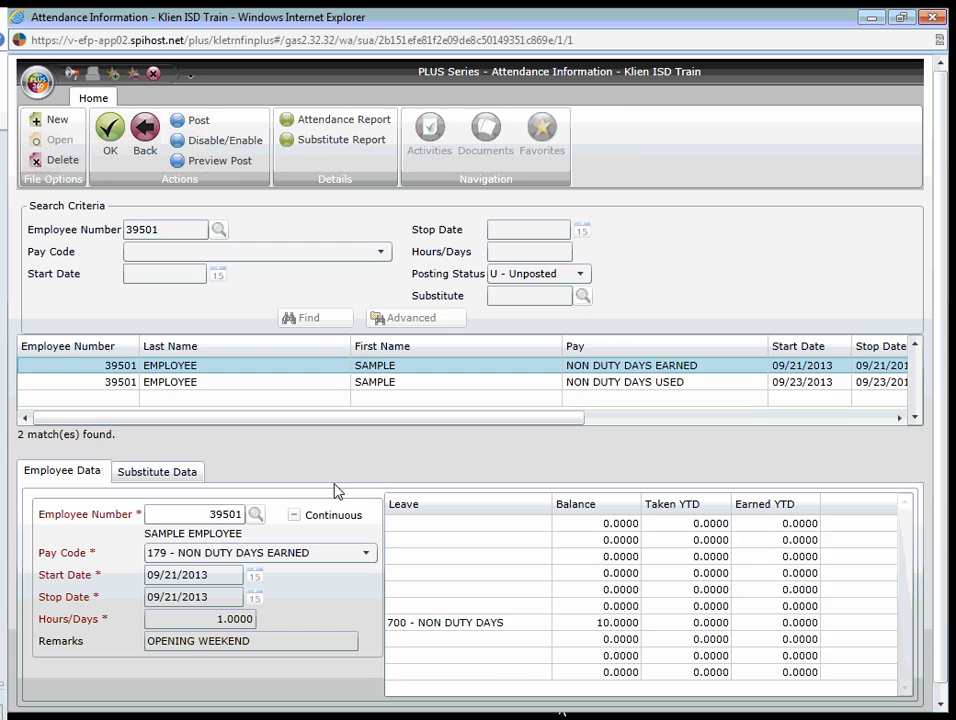
pyautogui.moveTo(386, 419); pyautogui.dragTo(360, 419)
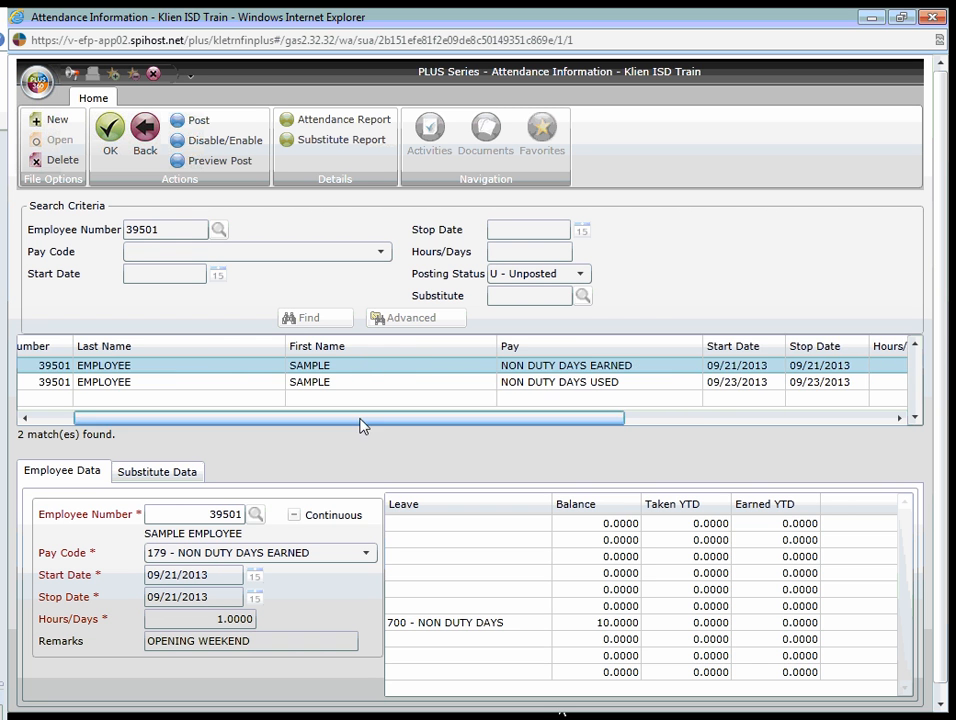
pyautogui.moveTo(439, 420); pyautogui.dragTo(579, 420)
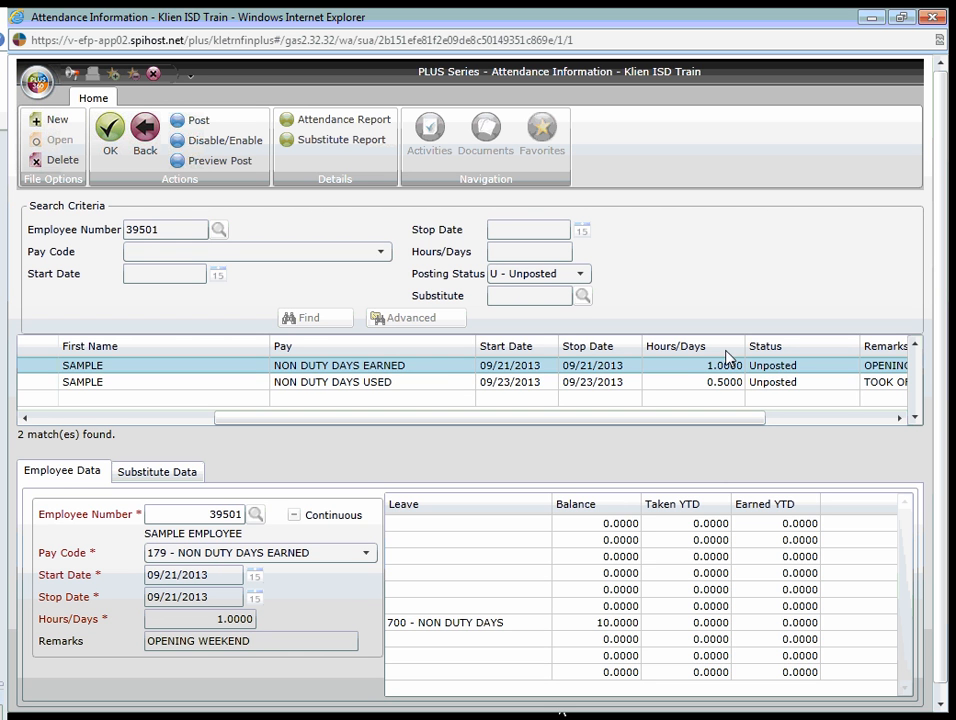
# - Compare the NON DUTY DAYS EARNED and NON DUTY DAYS USED items, including remarks and validation, and return to the empty search criteria
pyautogui.click(334, 386)
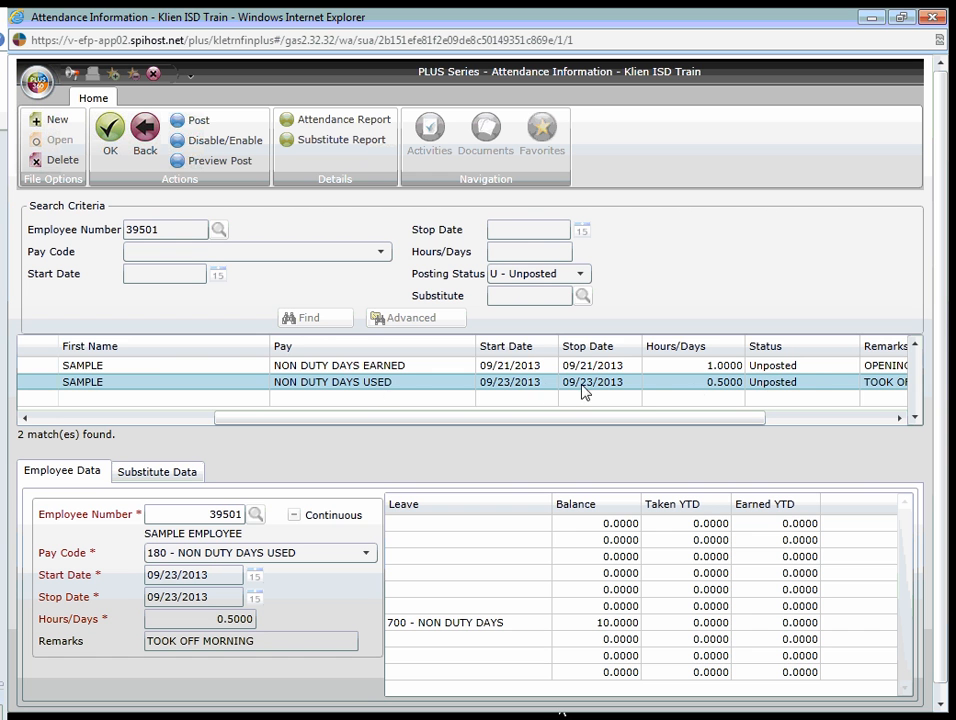
pyautogui.moveTo(719, 420); pyautogui.dragTo(841, 421)
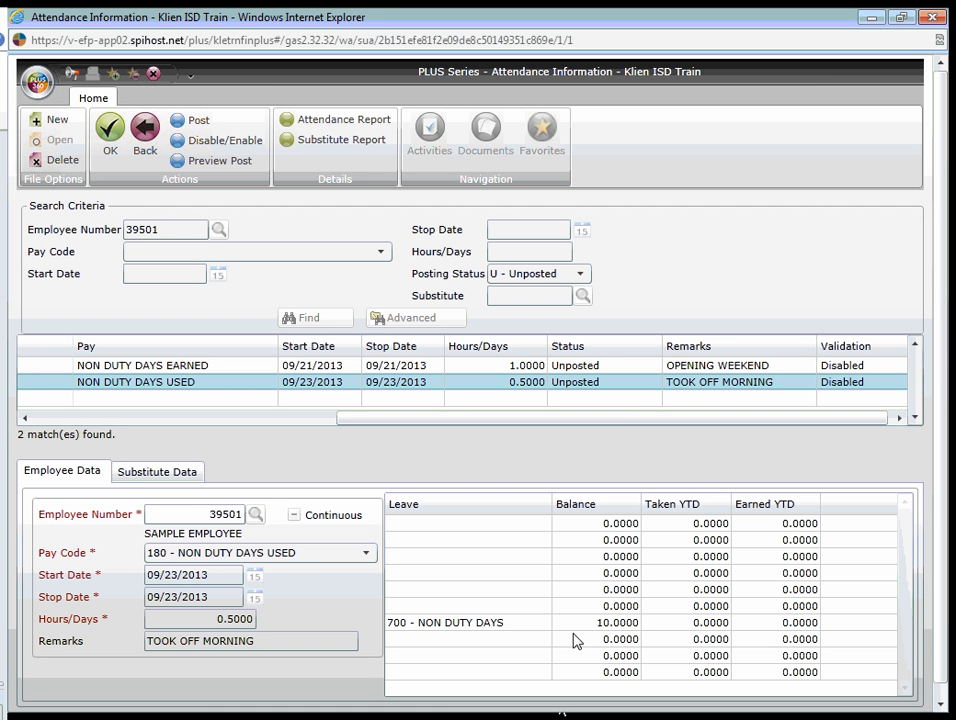
pyautogui.click(658, 369)
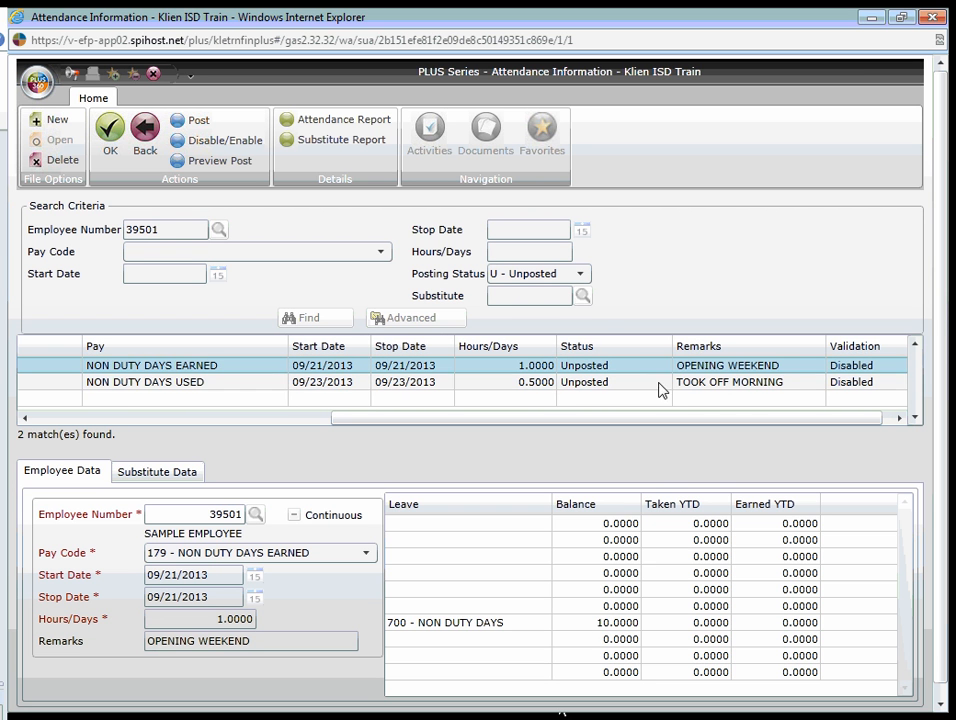
pyautogui.click(645, 384)
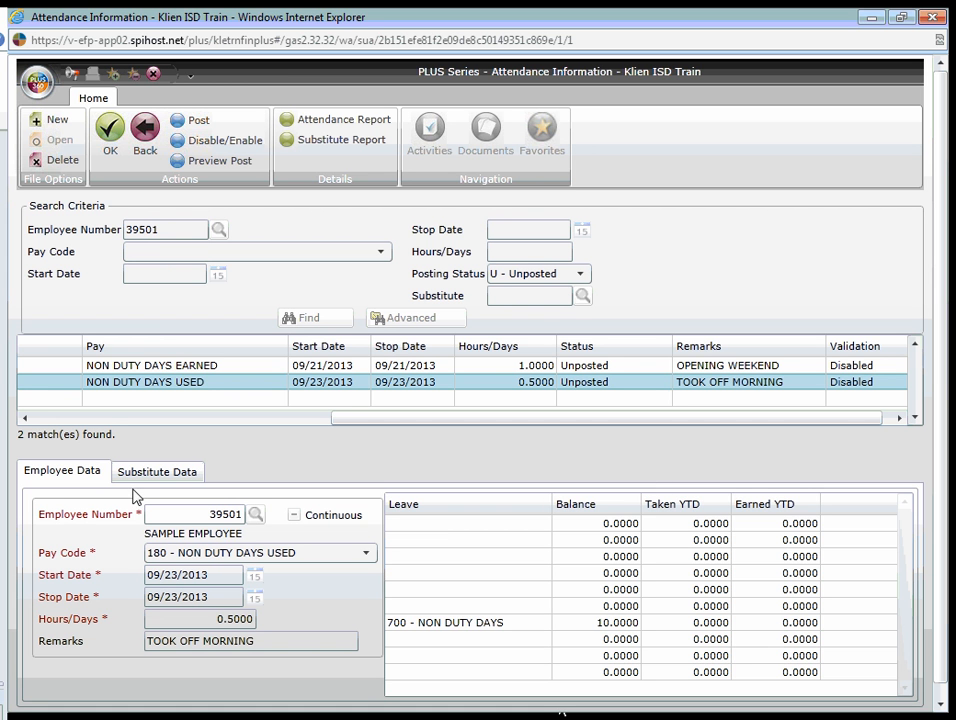
pyautogui.click(145, 127)
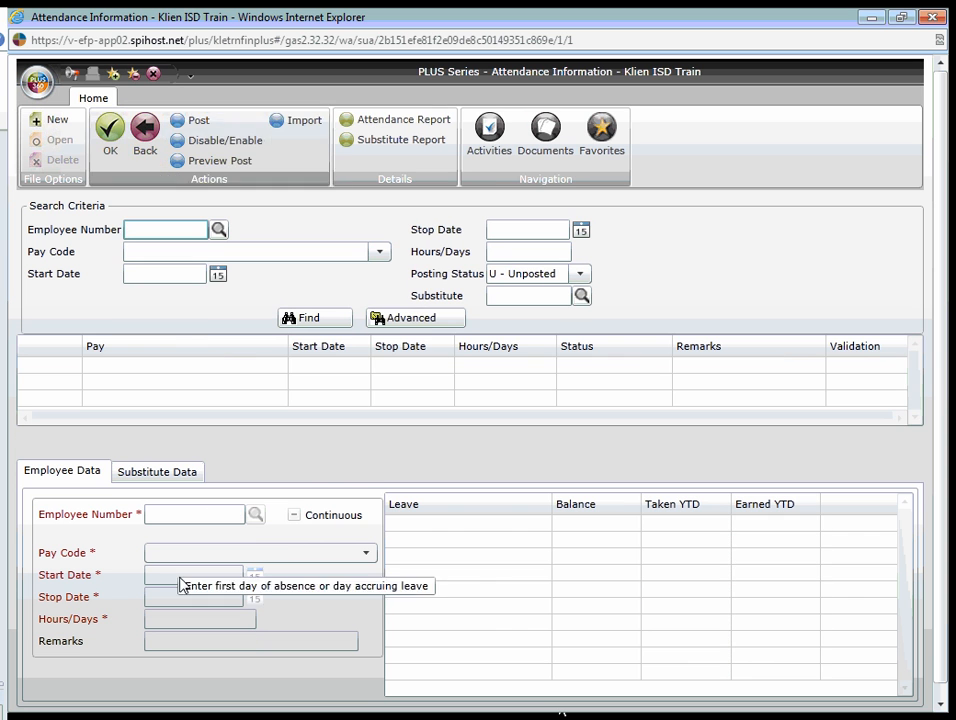